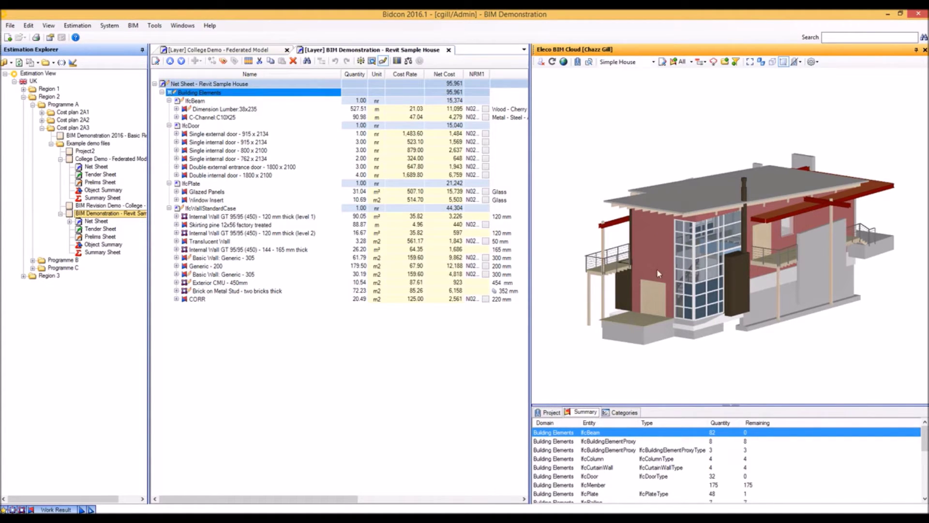
Show the Hide Remaining and Hide Imported options for the 3-D house model
click(661, 281)
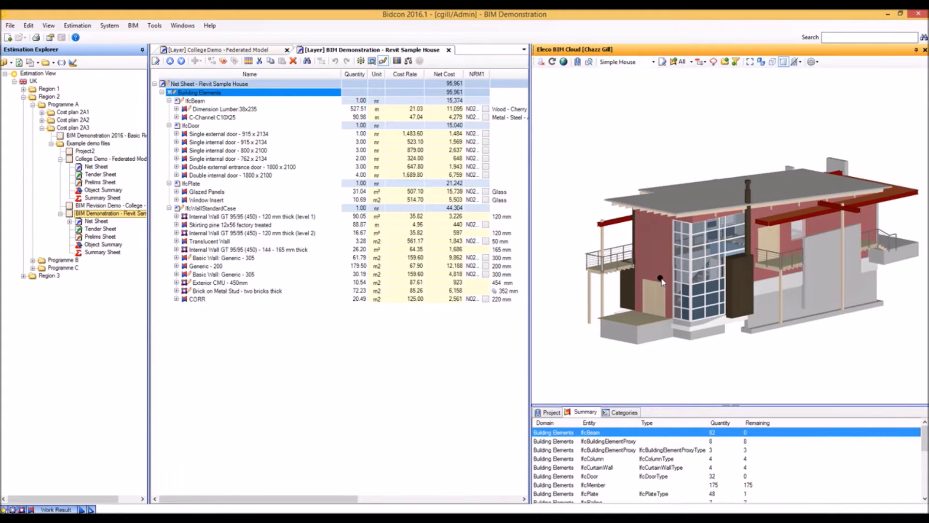
click(798, 62)
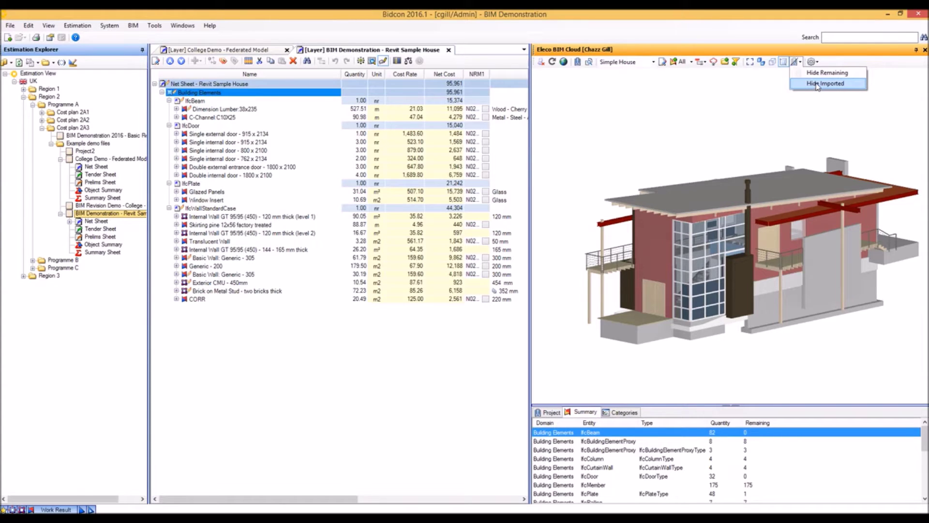
click(817, 85)
scroll(721, 242, up, 3)
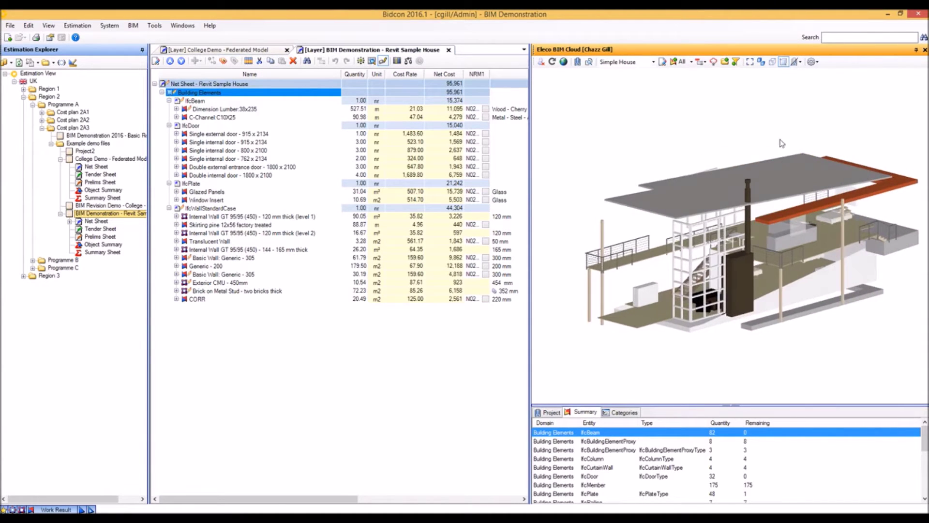
click(798, 61)
click(813, 85)
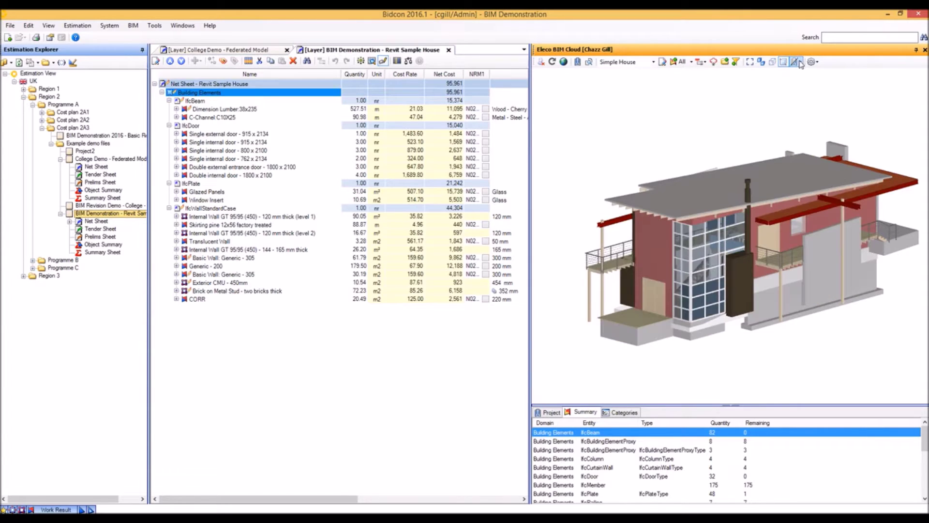
click(798, 61)
click(719, 233)
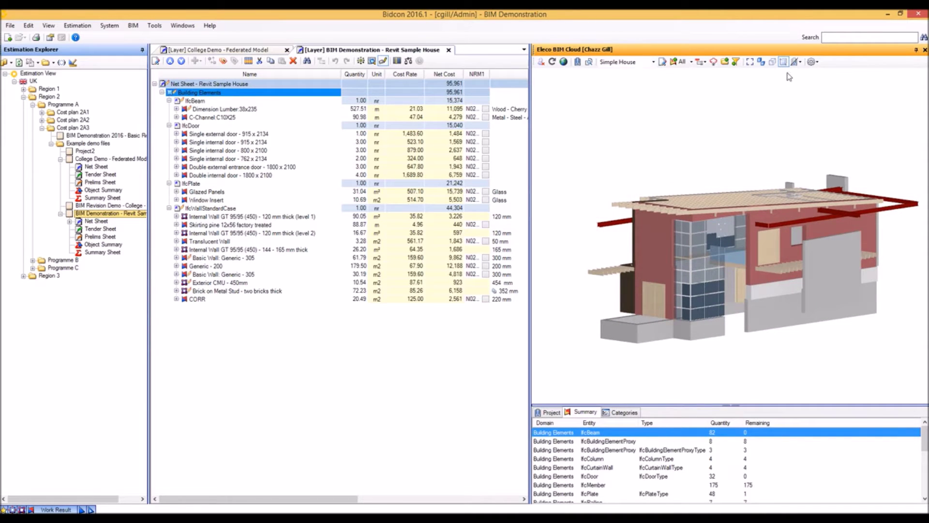
click(798, 61)
click(799, 76)
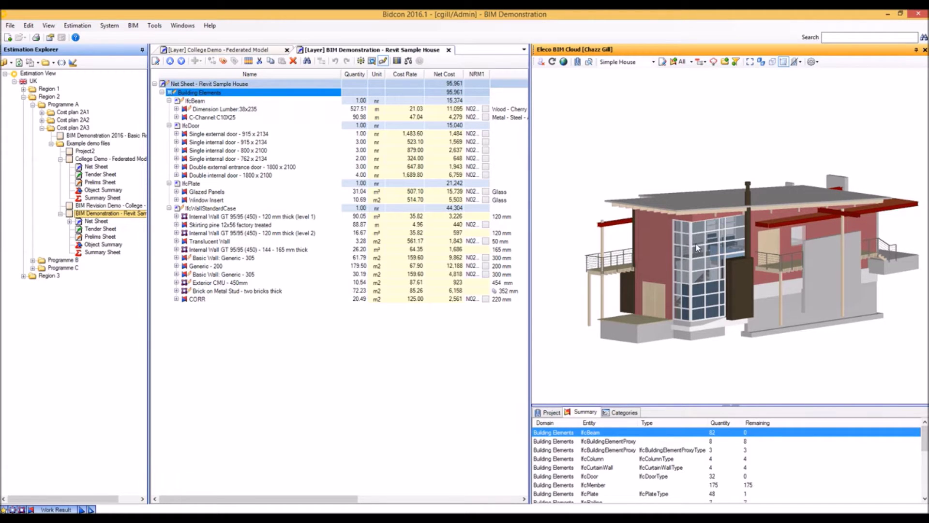
Select the Internal Wall (level 1) item and make the model transparent to show matching walls
click(238, 218)
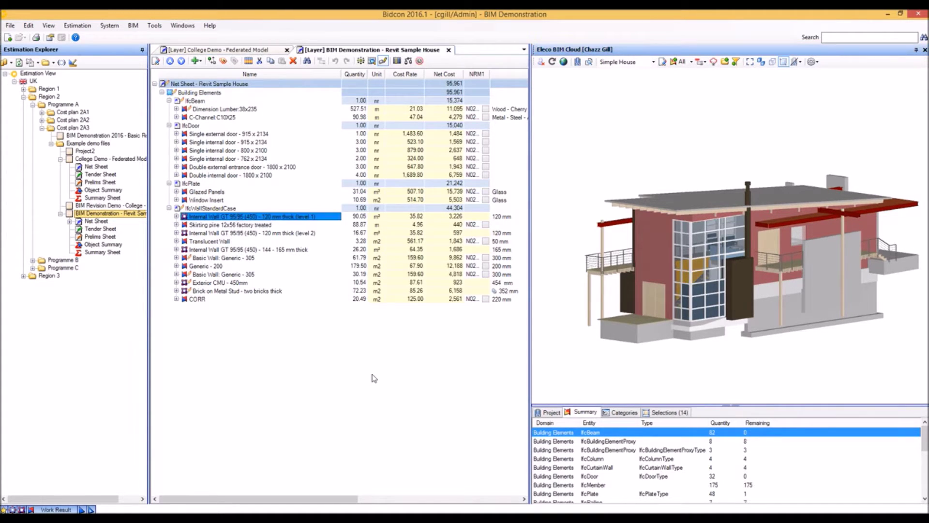
click(242, 233)
click(221, 216)
click(773, 63)
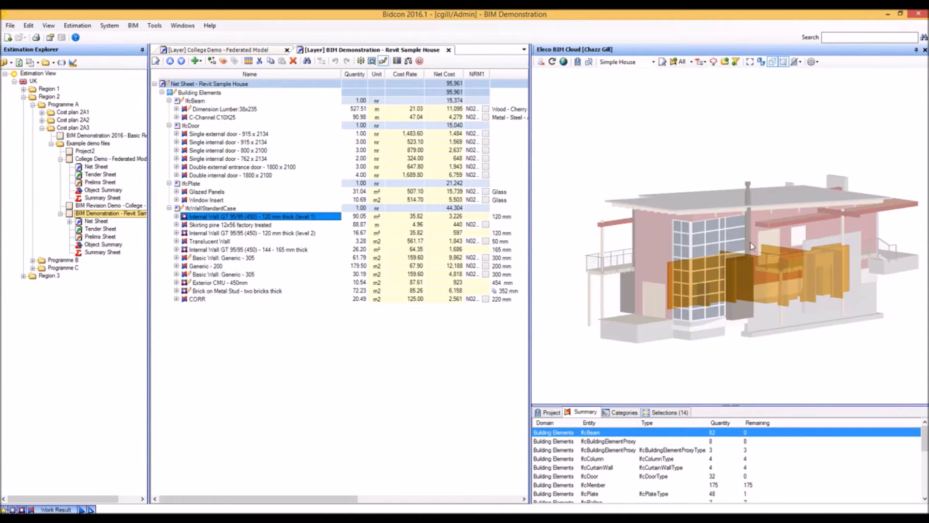
drag(752, 244, 759, 250)
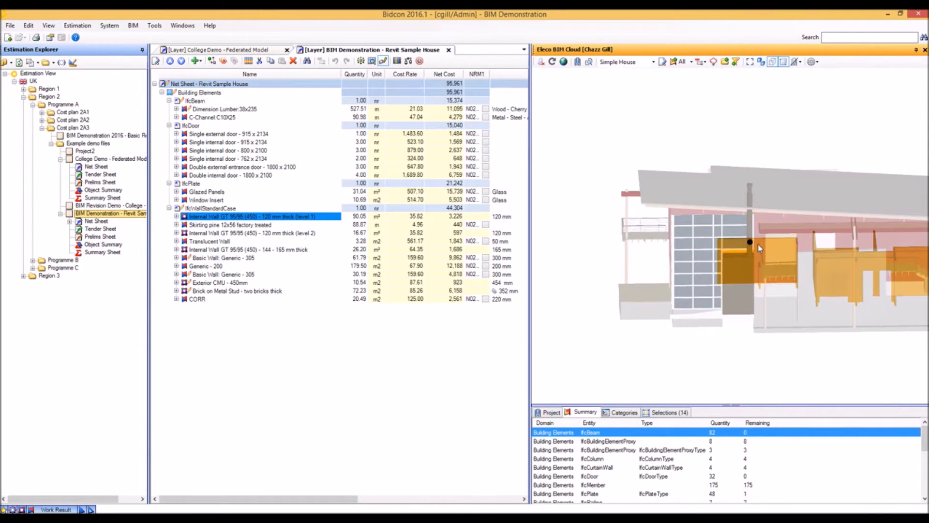
List the 14 matching walls and pick partitions 118356, 127659, 127660, 127663 and 127941
click(677, 414)
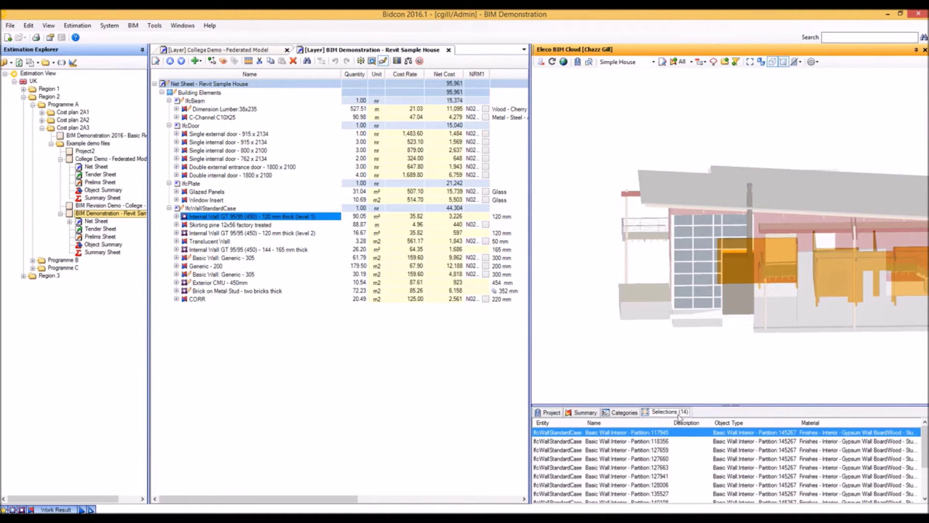
click(662, 442)
click(661, 451)
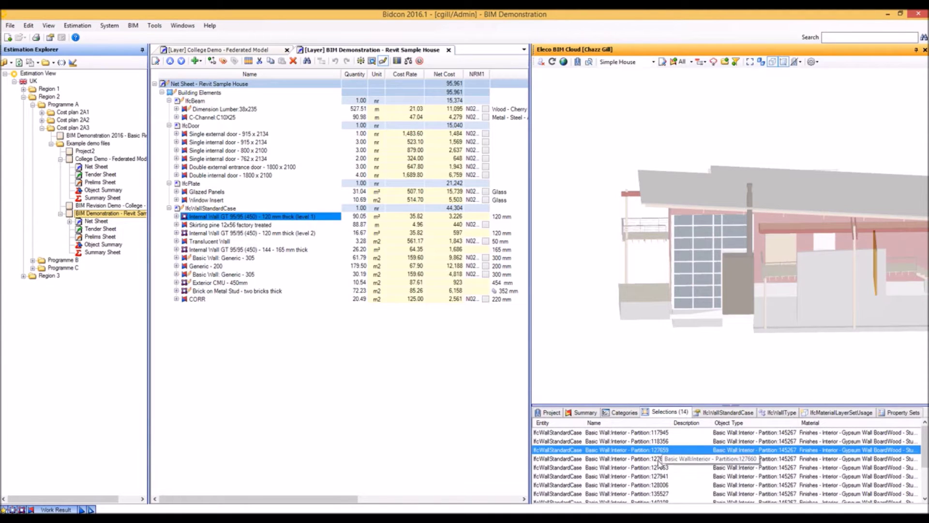
click(659, 458)
click(658, 468)
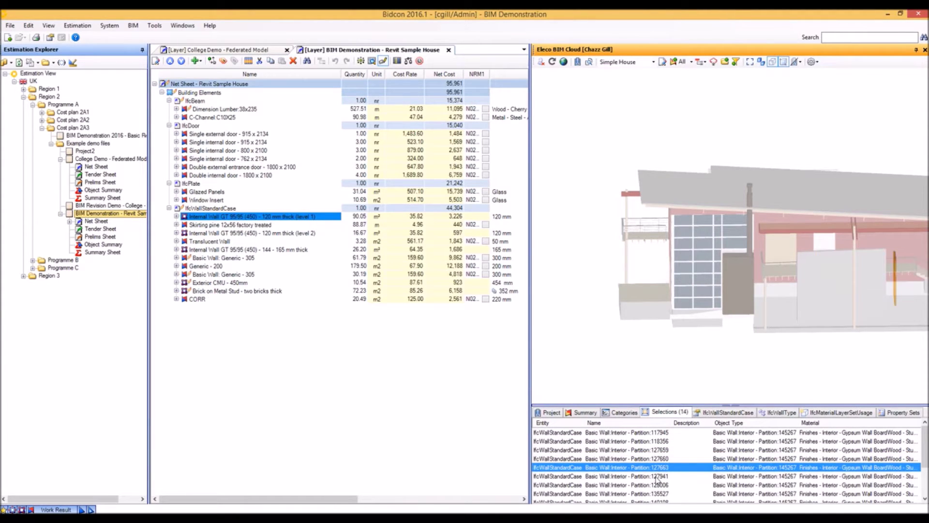
click(659, 477)
Review the partition's BaseQuantities, Dimensions and Pset_WallCommon property sets, then return to the summary
click(900, 412)
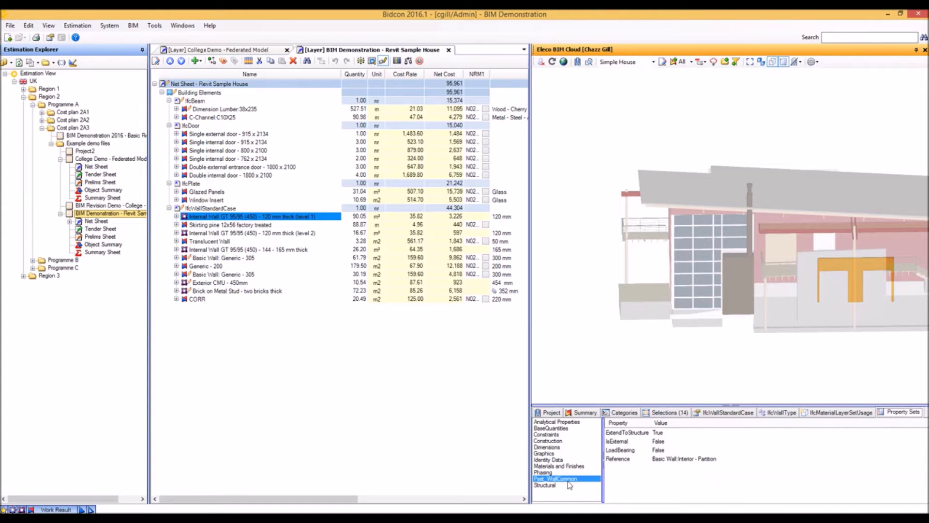
click(551, 428)
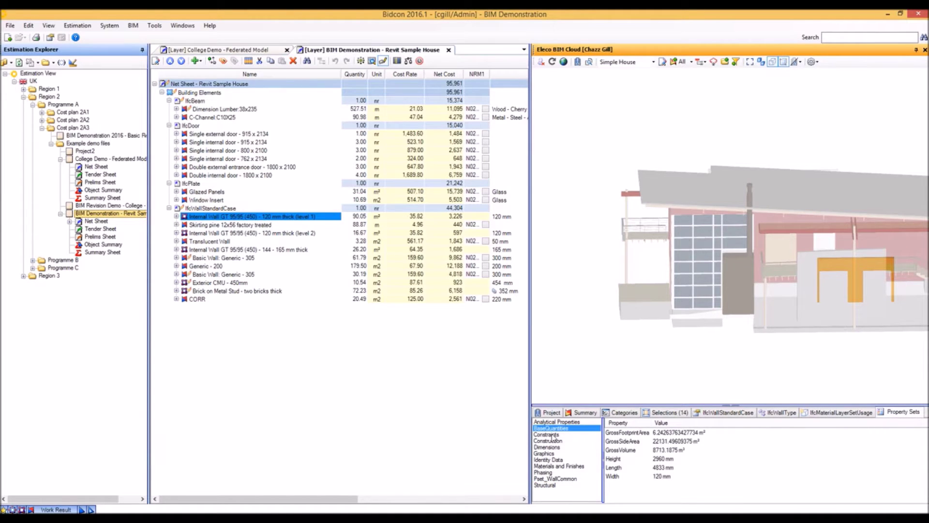
click(552, 447)
click(569, 479)
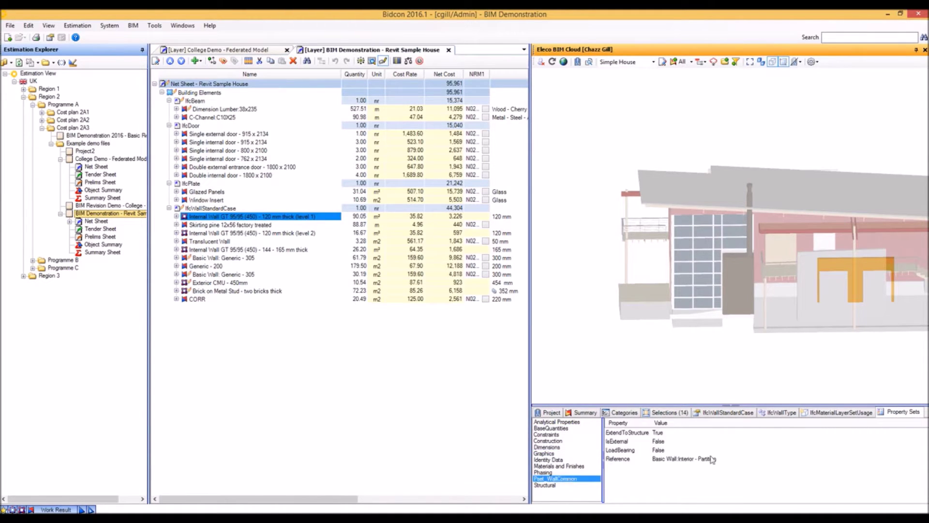
click(579, 415)
Expand the level-1 internal wall into components and list the plasterboard layer's resources
mouse_move(666, 241)
mouse_down()
mouse_move(673, 257)
mouse_move(664, 242)
mouse_up()
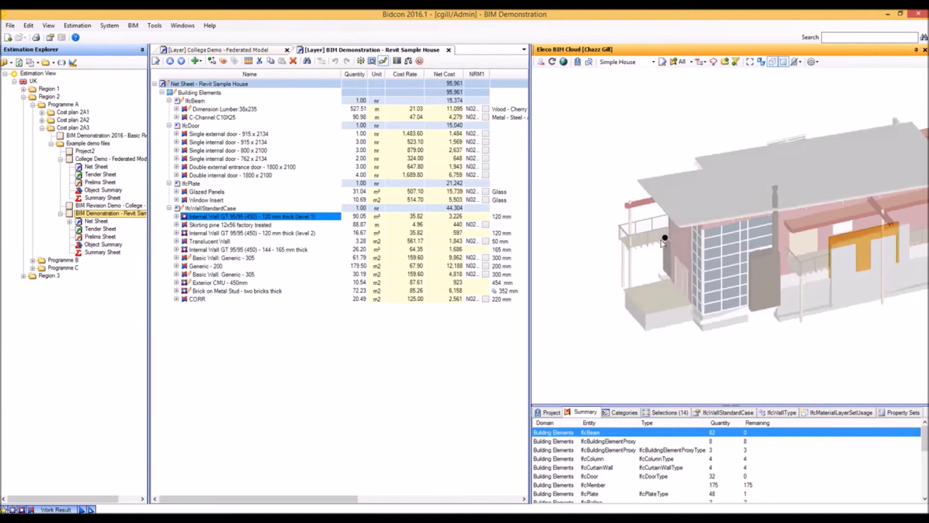
click(249, 217)
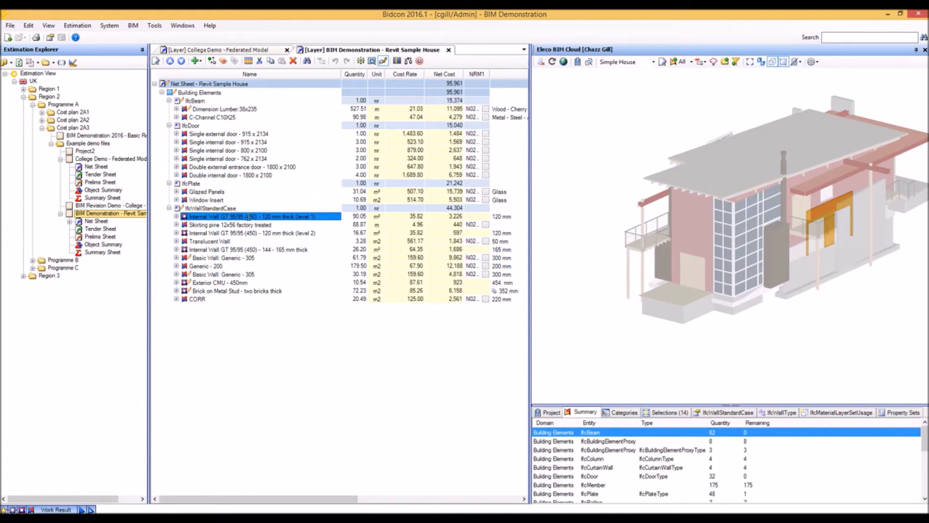
double_click(216, 218)
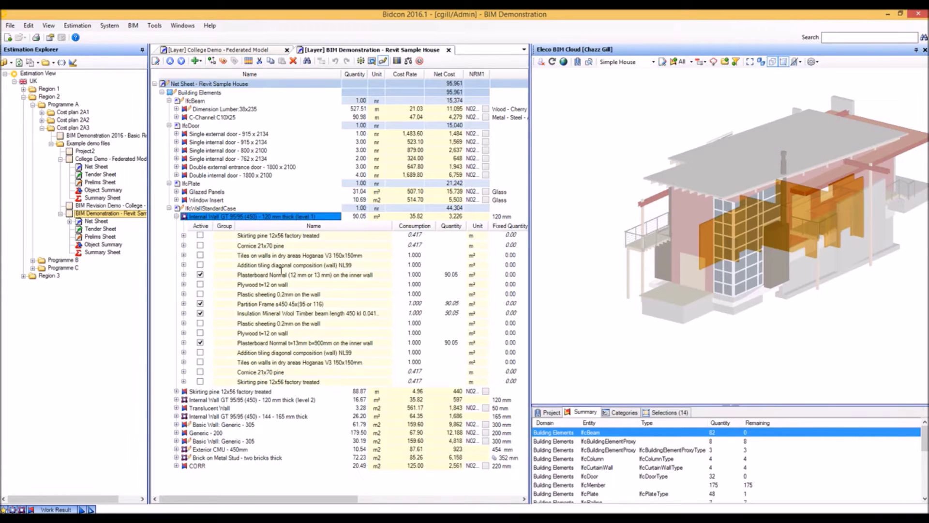
click(183, 274)
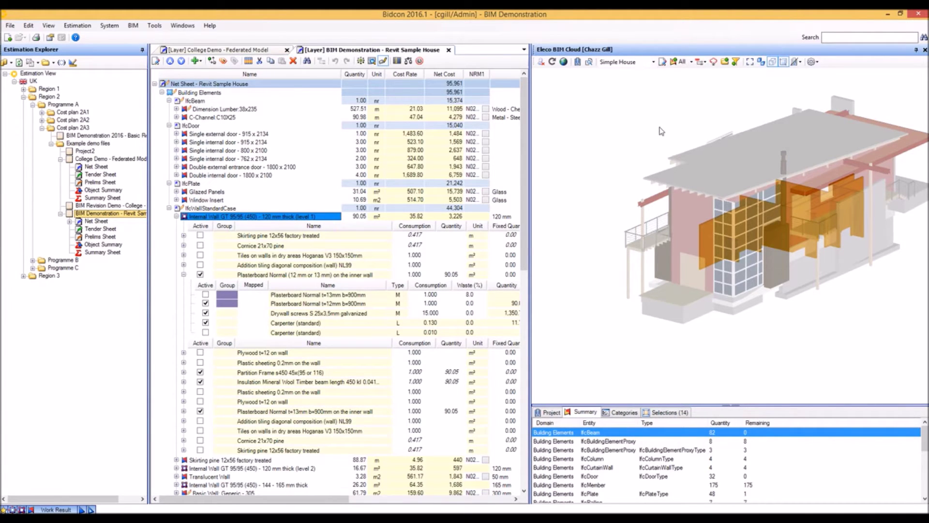
Review the £95,960.50 Eleco BIM Cloud export summary and cancel without exporting
click(715, 63)
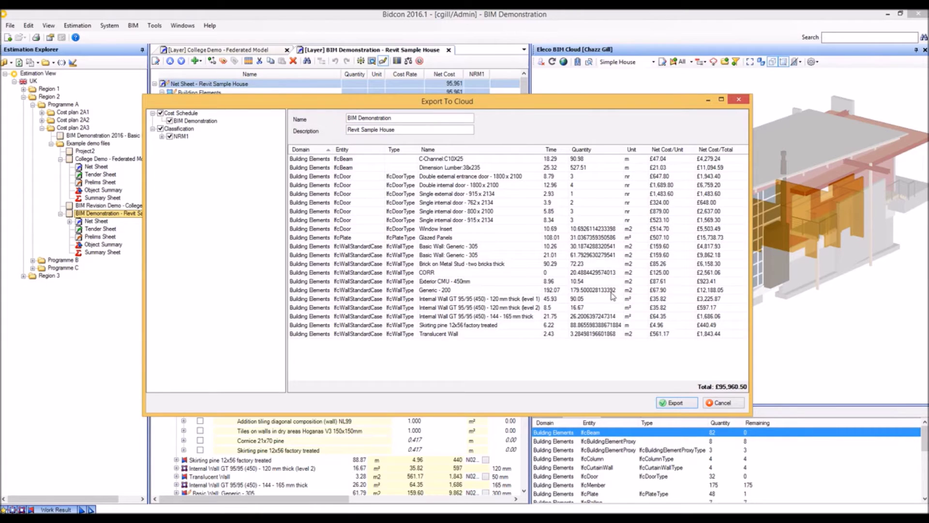
click(738, 404)
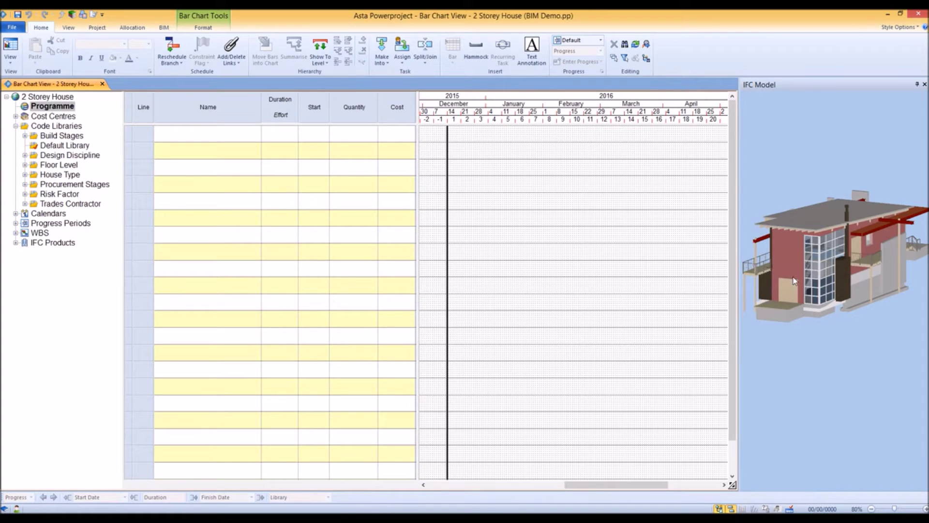
Expand the IFC Products searches and select Groundworks through Landscaping
drag(793, 280, 779, 283)
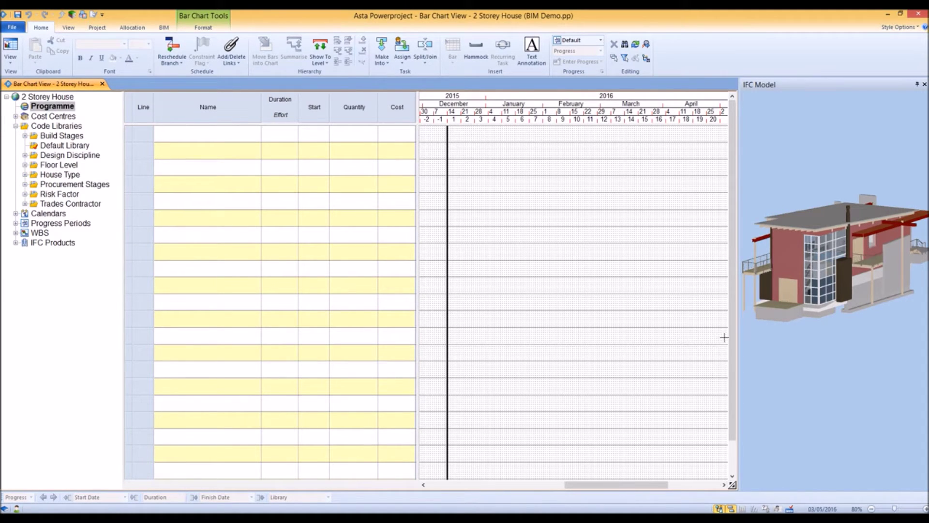
click(16, 243)
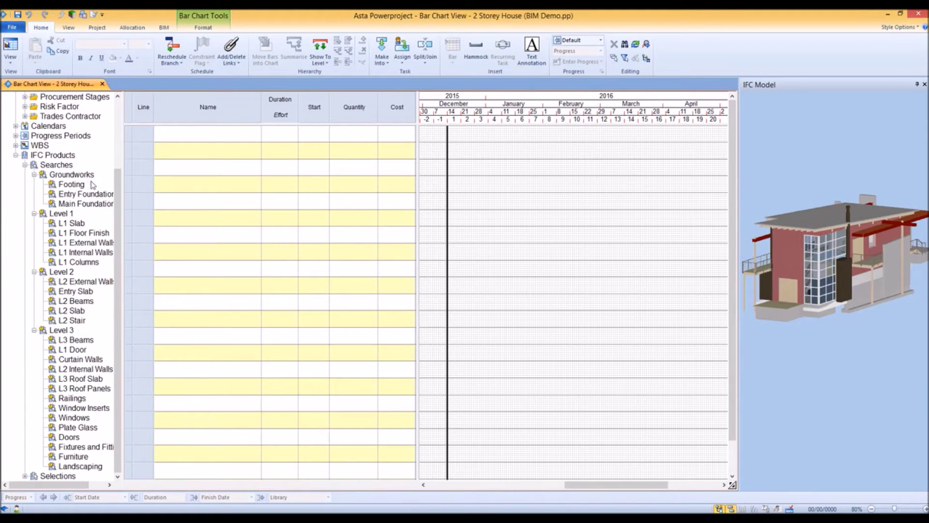
click(73, 175)
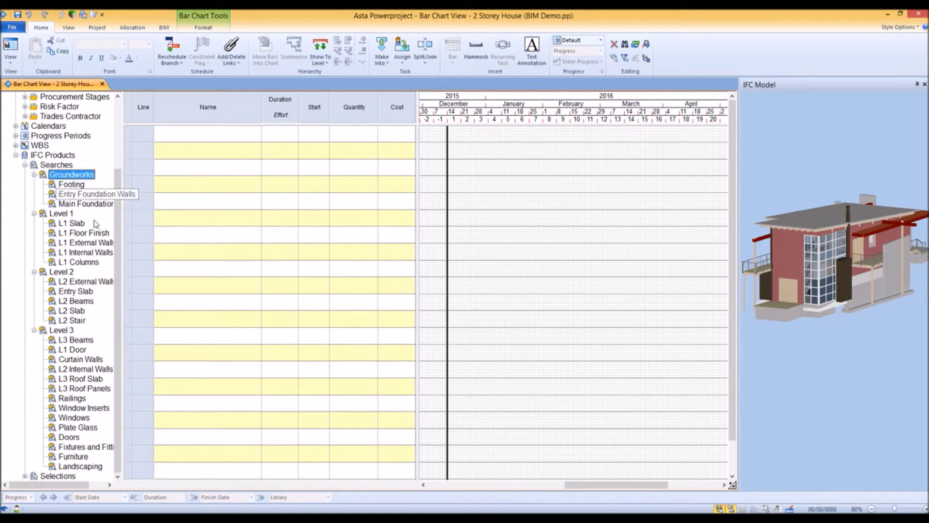
shift+click(68, 466)
Create a task for each selected product search and link them in sequence
right_click(82, 299)
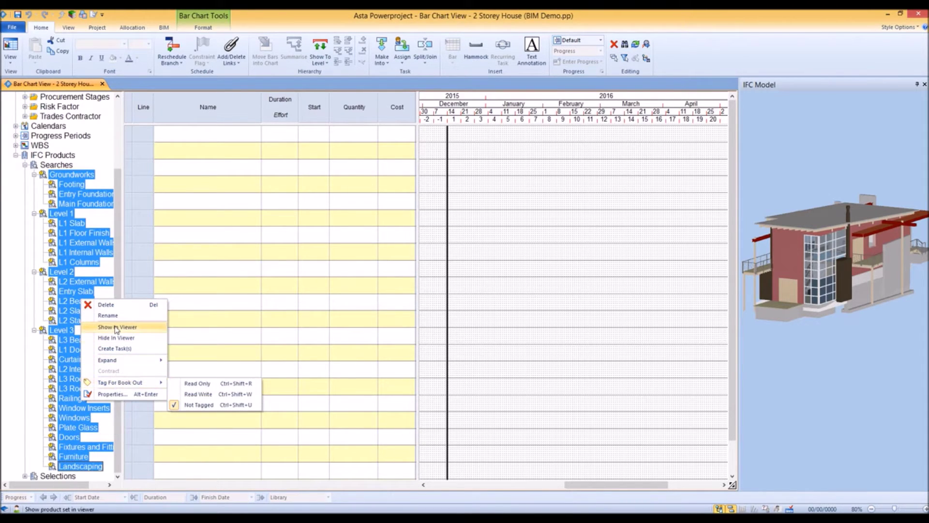
click(121, 349)
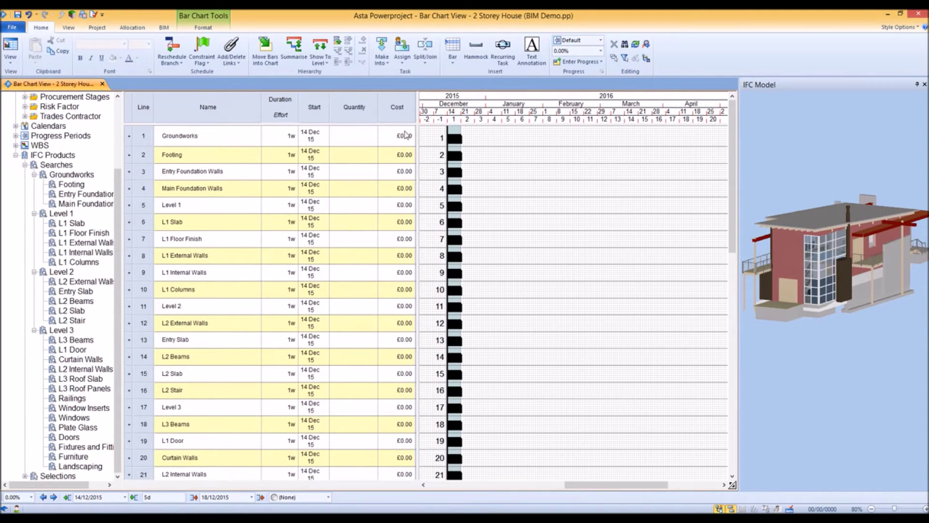
click(244, 62)
click(247, 85)
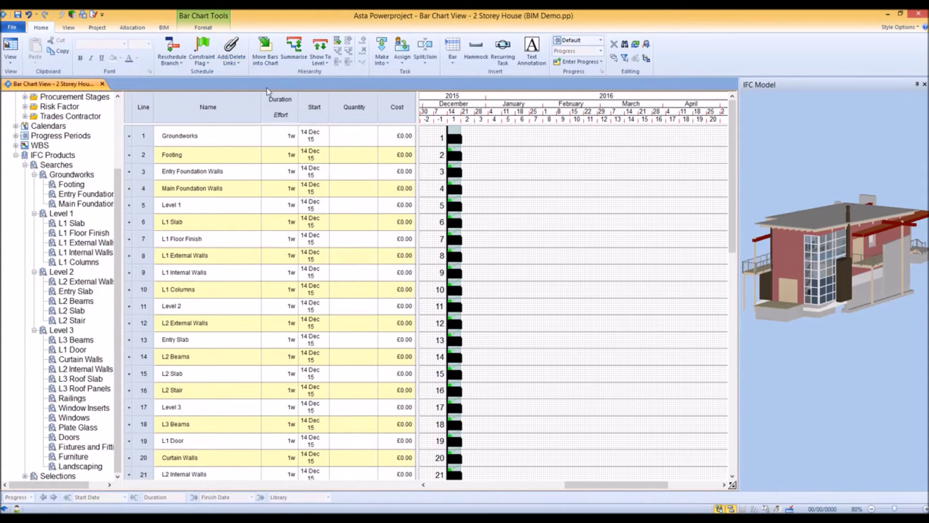
Reschedule the linked tasks so they run consecutively from 14 Dec 15 to 02 May 16
click(171, 49)
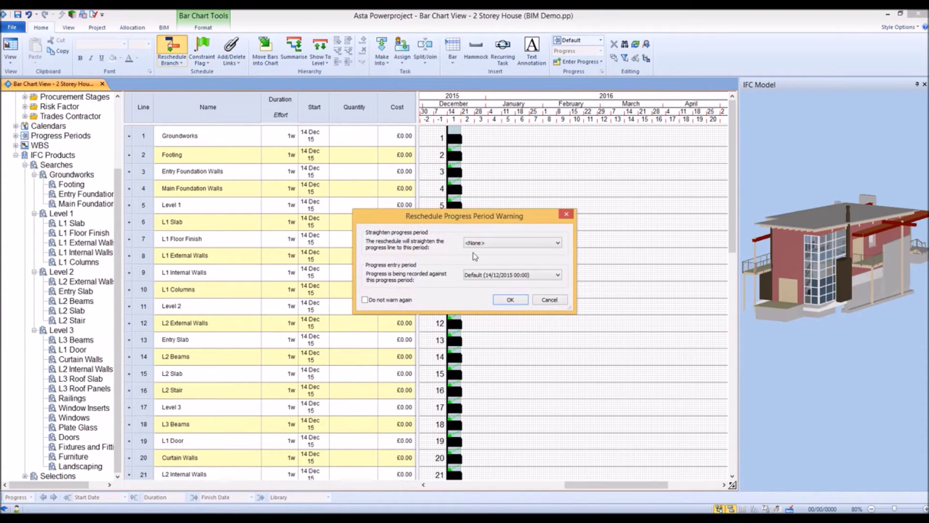
click(510, 300)
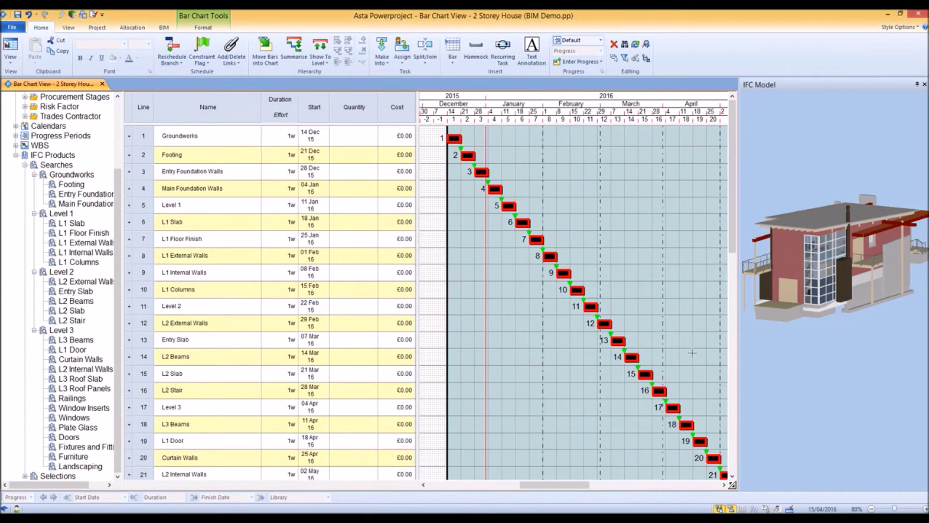
drag(555, 479, 560, 486)
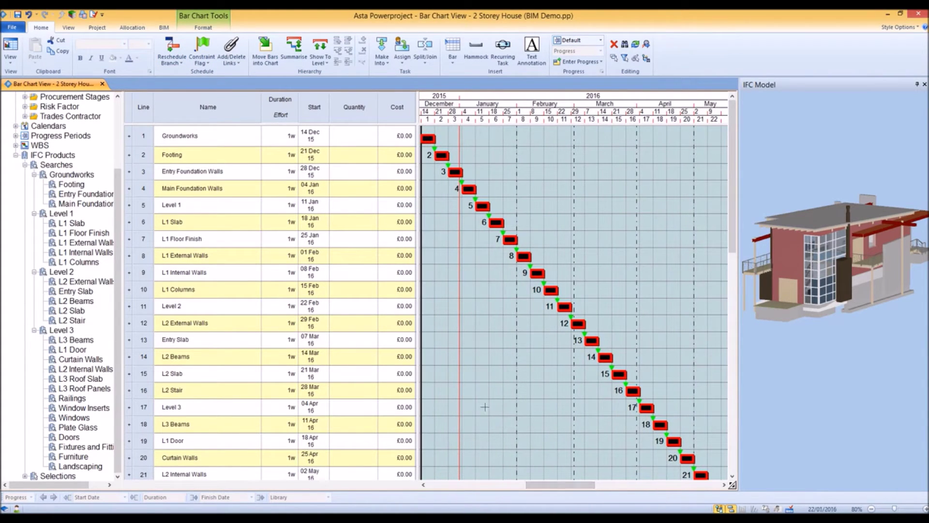
click(164, 28)
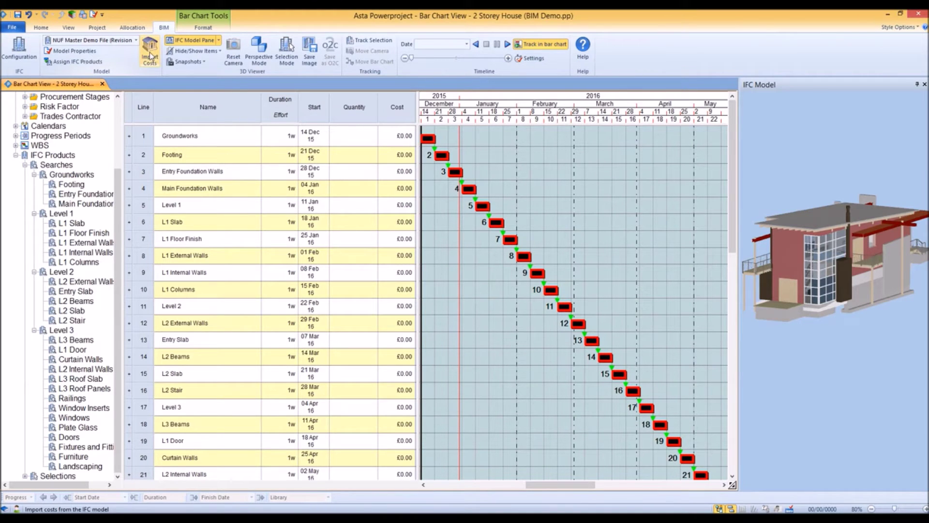
Import the last BIM Demonstration cost schedule, e.g. Main Foundation Walls at 94.38 and £11,745.30
click(150, 55)
click(431, 253)
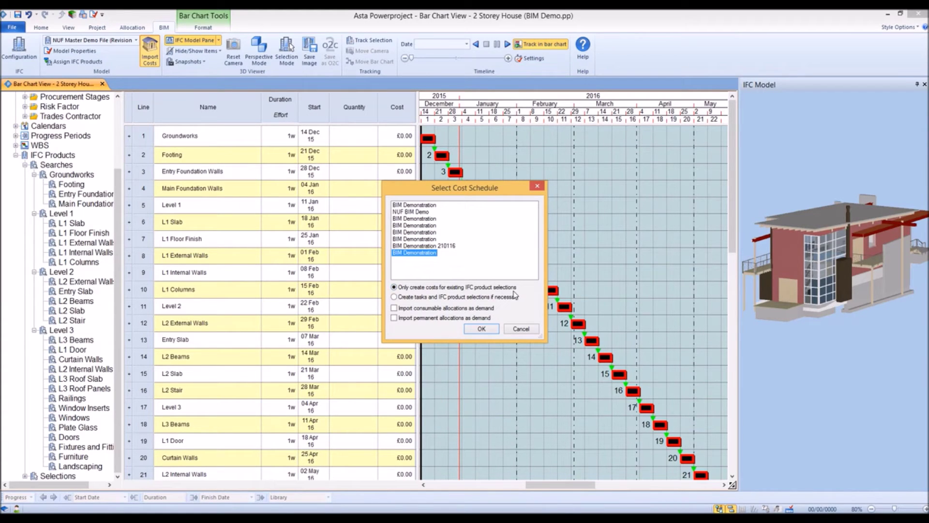
click(483, 330)
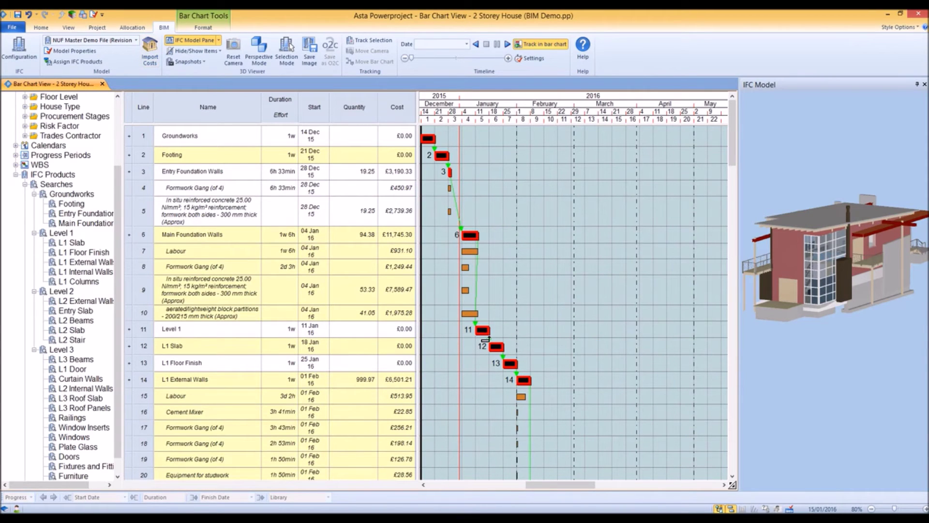
drag(571, 487, 568, 490)
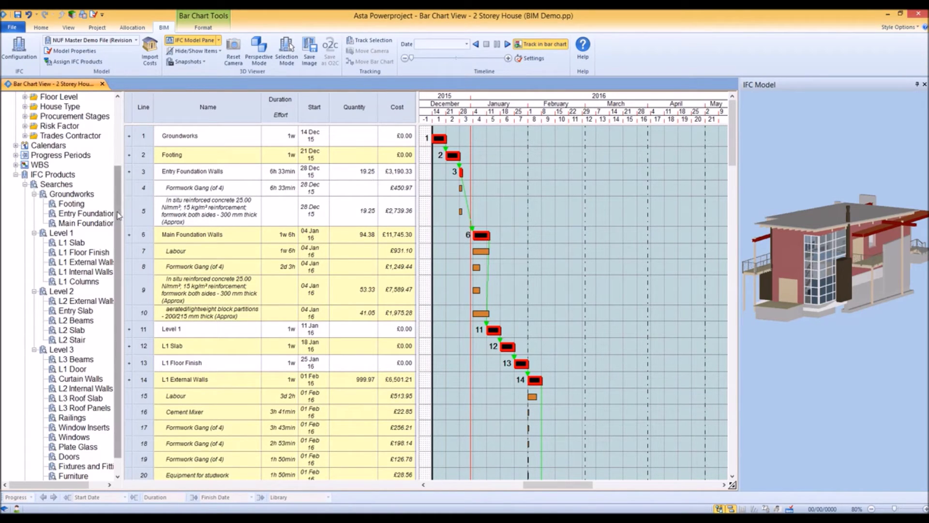
scroll(118, 216, up, 3)
Expand and collapse the permanent and consumable resource lists in the tree
click(15, 116)
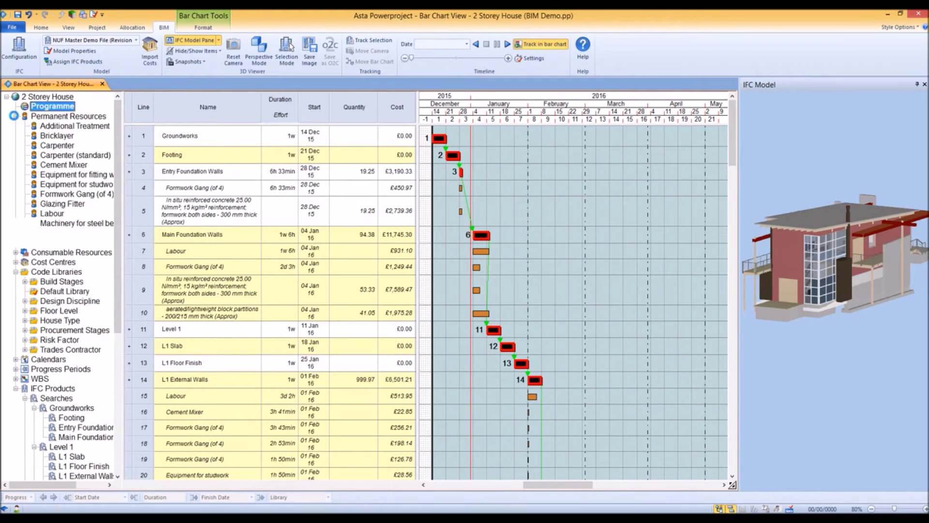
click(16, 252)
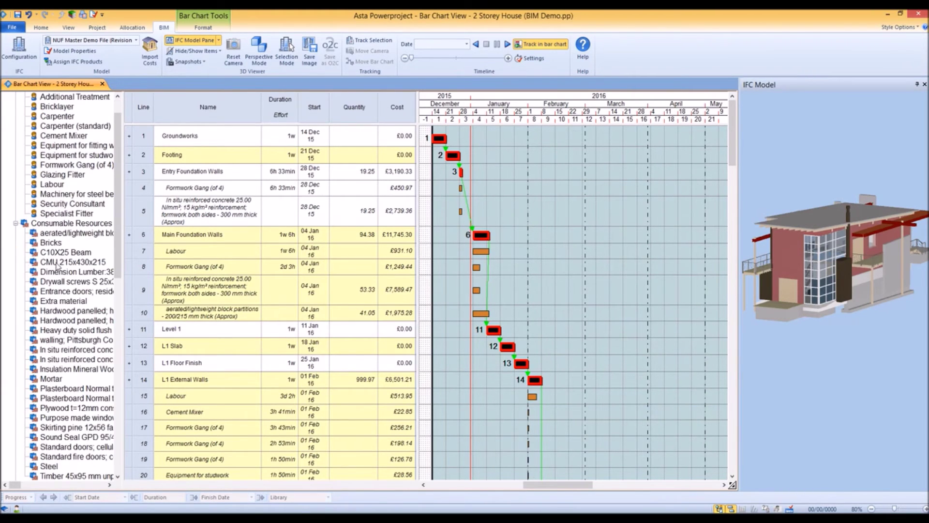
click(15, 223)
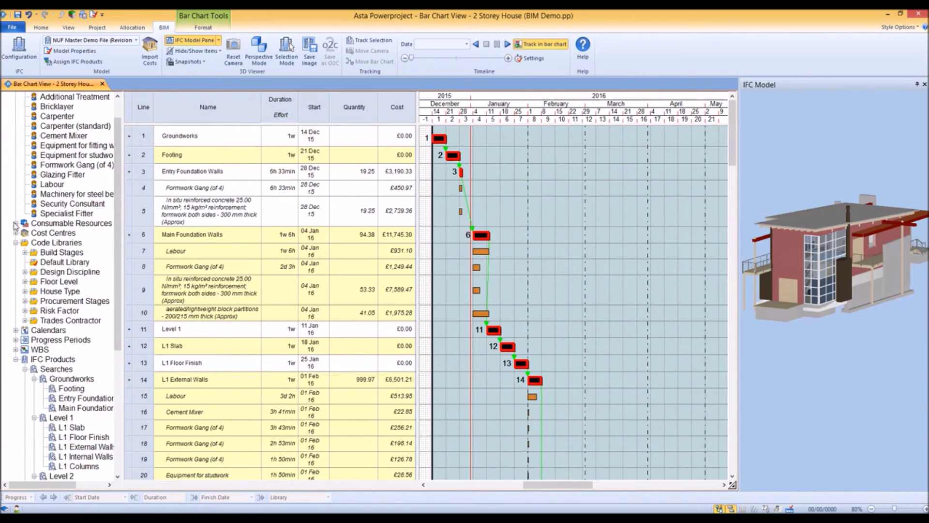
scroll(114, 227, up, 1)
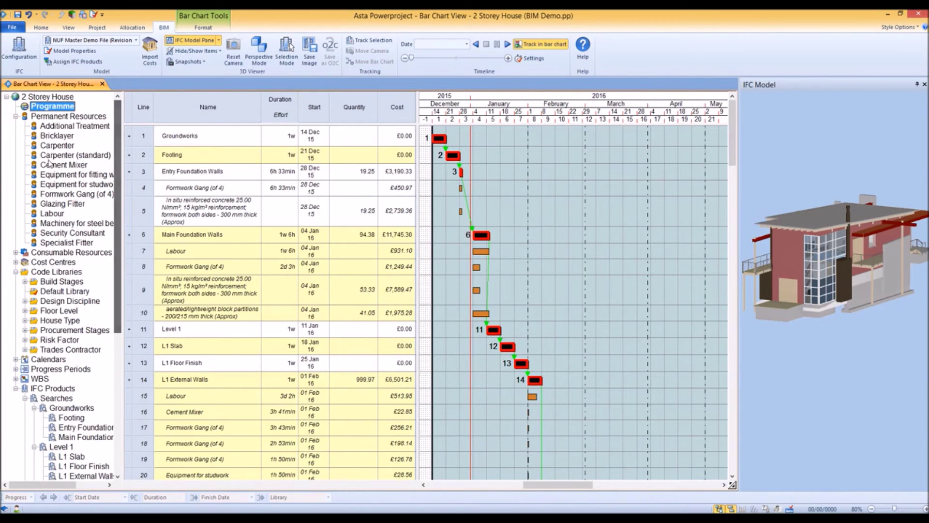
click(15, 116)
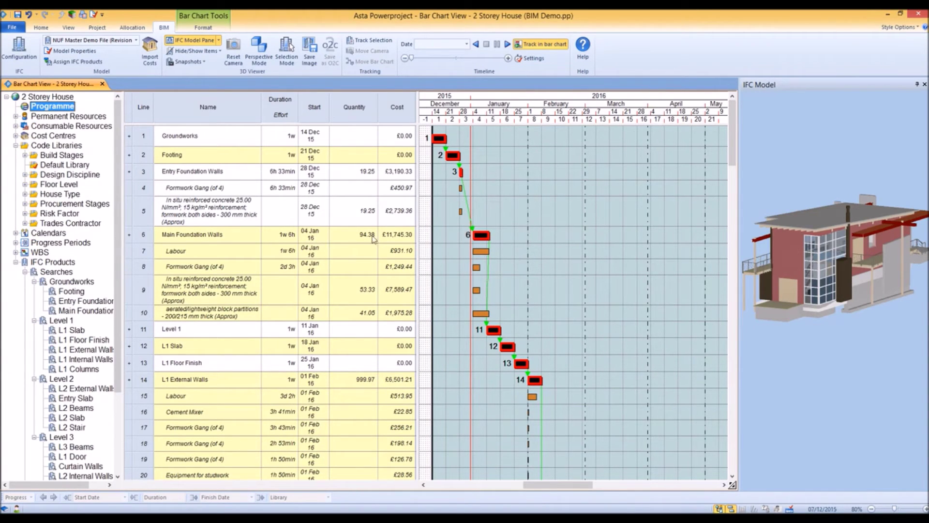
Delete the Groundworks and other summary tasks with their children, emptying the bar chart
click(183, 141)
click(141, 137)
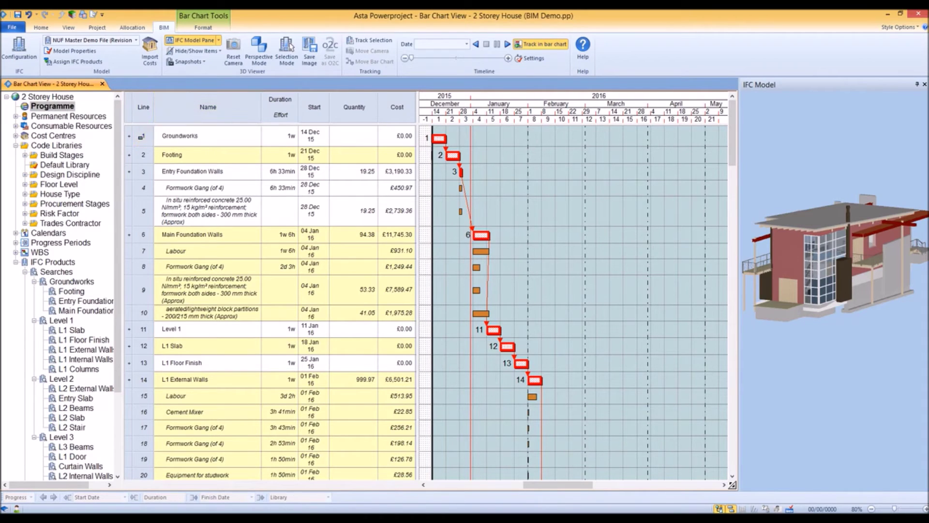
click(140, 137)
click(226, 162)
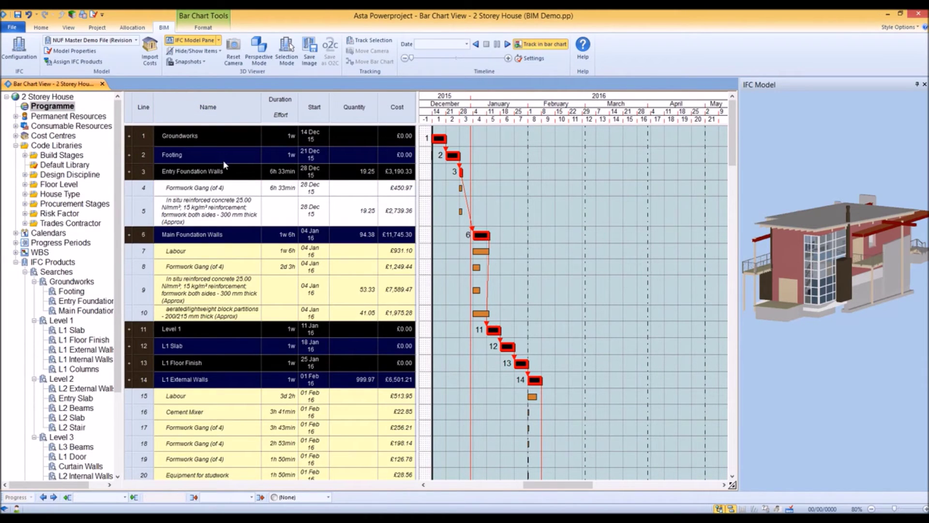
key(Delete)
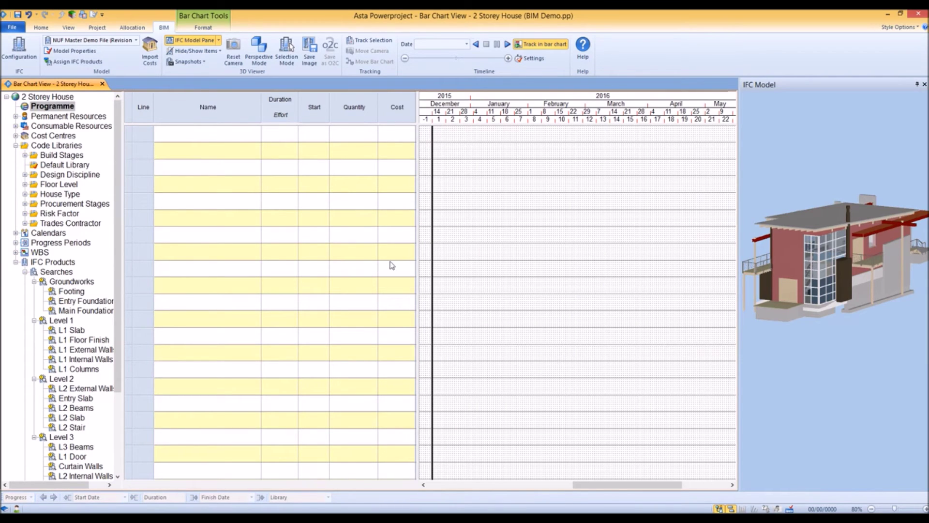
click(150, 51)
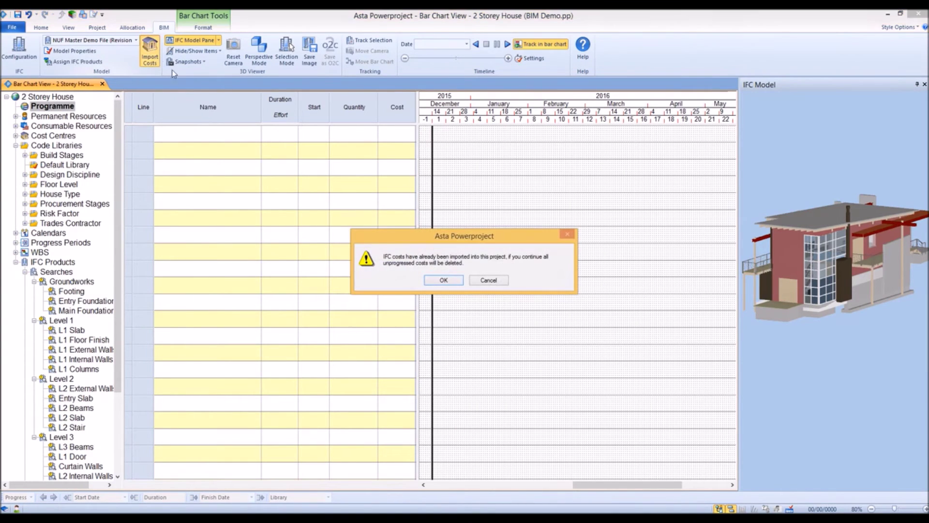
Replace the imported costs from a cost schedule using 'Create tasks and IFC product selections if necessary'
click(442, 282)
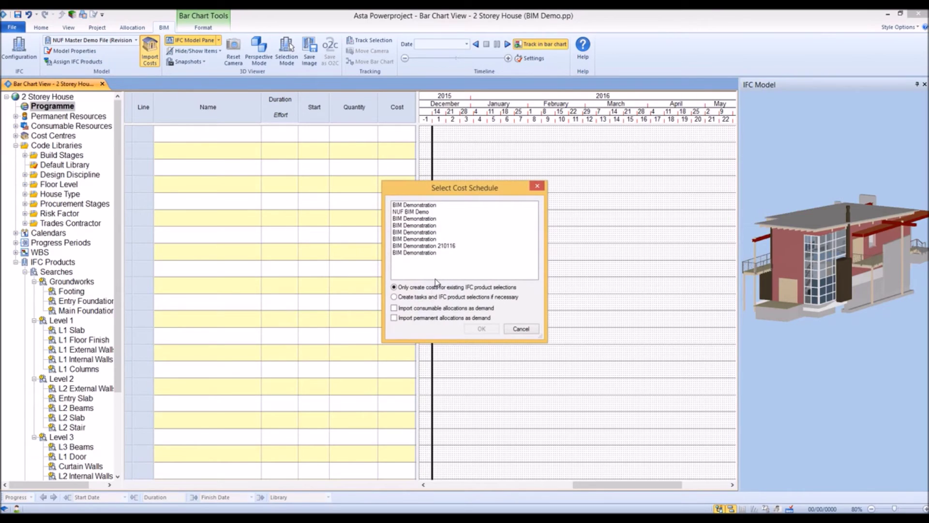
click(421, 253)
click(419, 297)
click(482, 329)
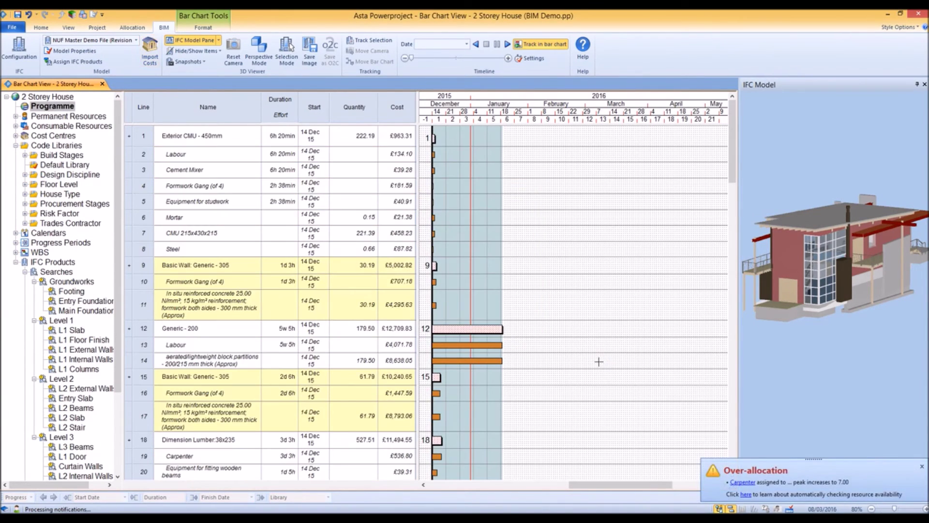
click(41, 27)
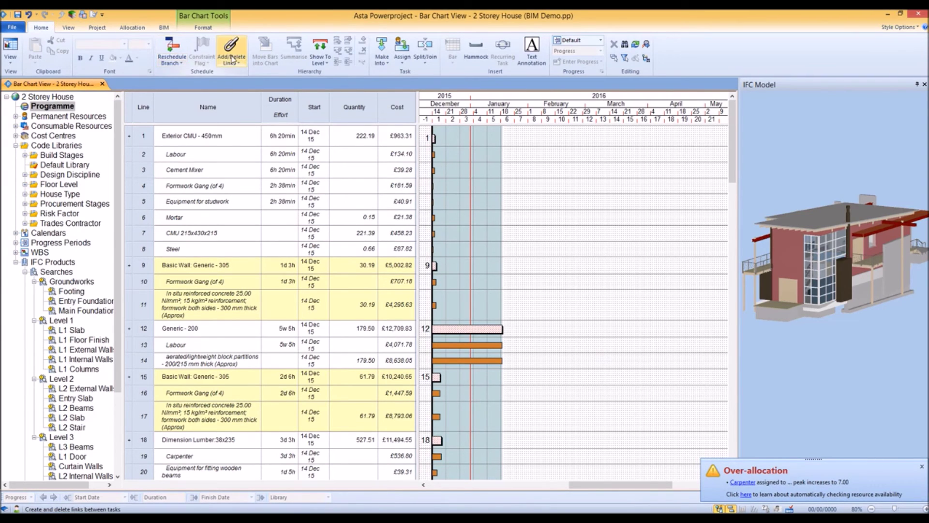
Select all costed summary tasks from Exterior CMU - 450mm, link them finish-to-start and reschedule
click(142, 135)
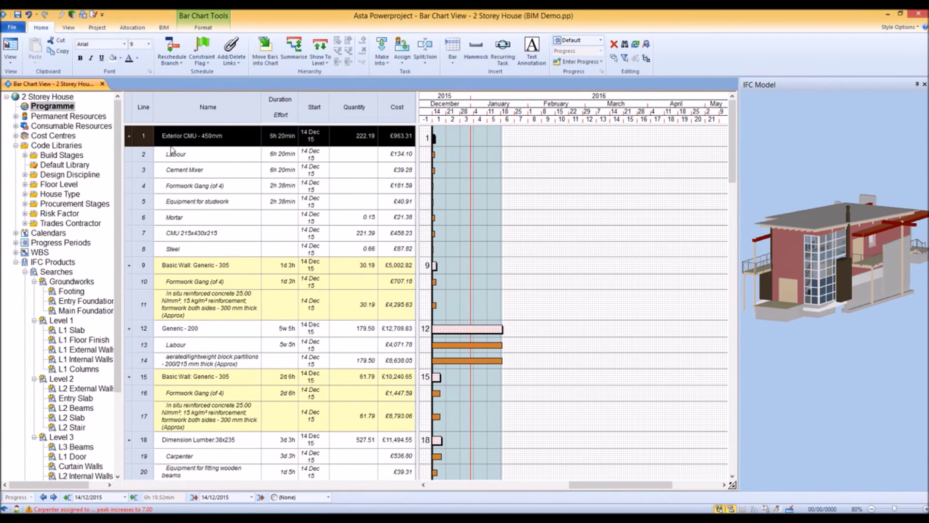
key(ctrl+a)
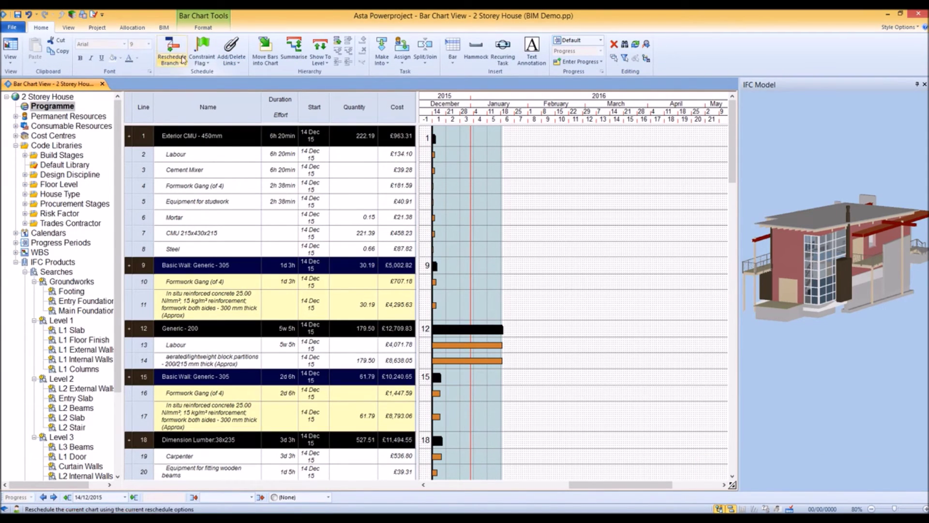
click(232, 51)
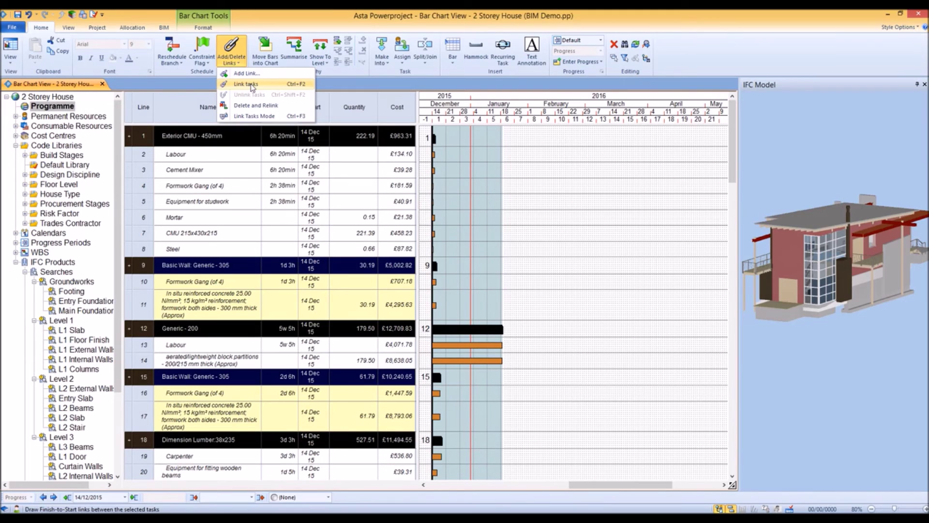
click(246, 84)
click(172, 48)
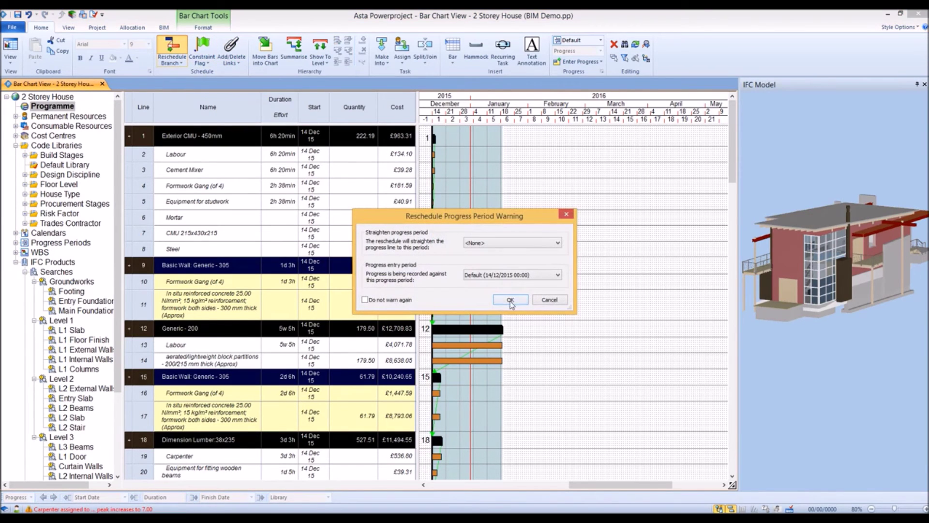
click(511, 301)
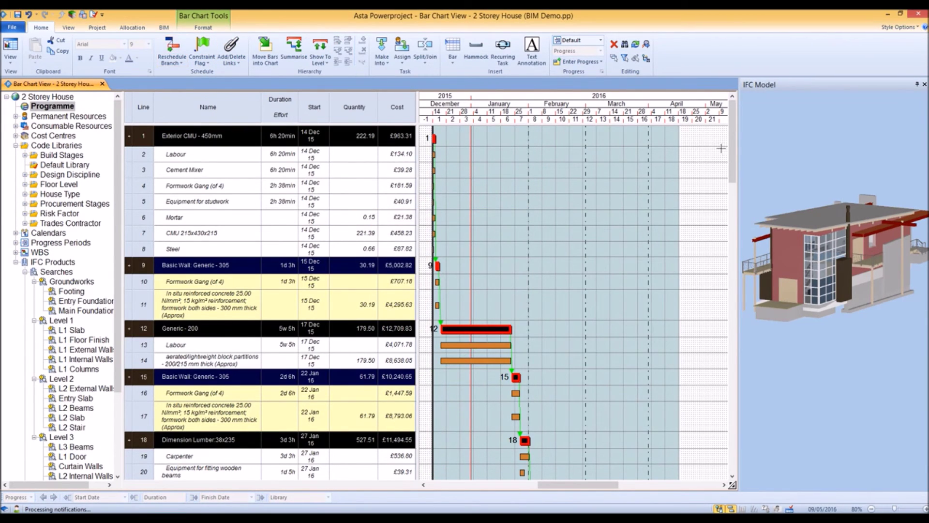
drag(733, 158, 739, 185)
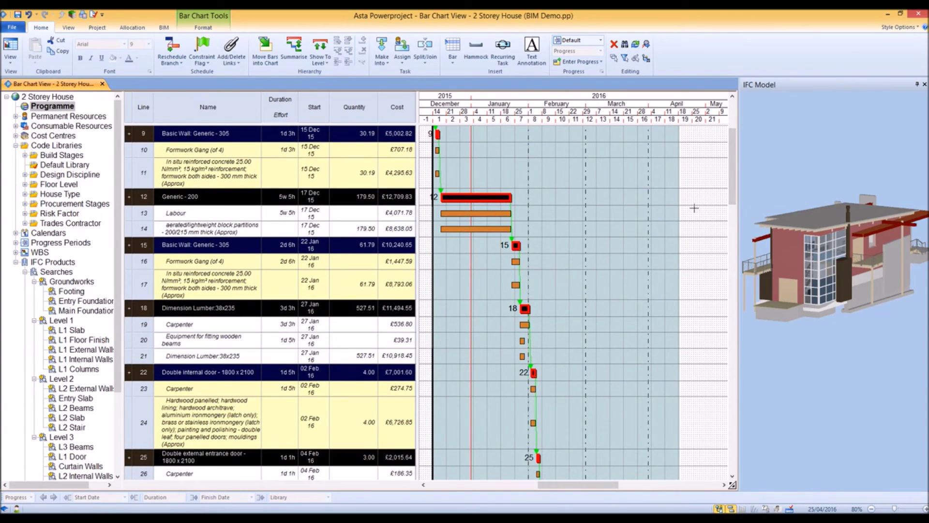
click(694, 208)
drag(733, 181, 734, 191)
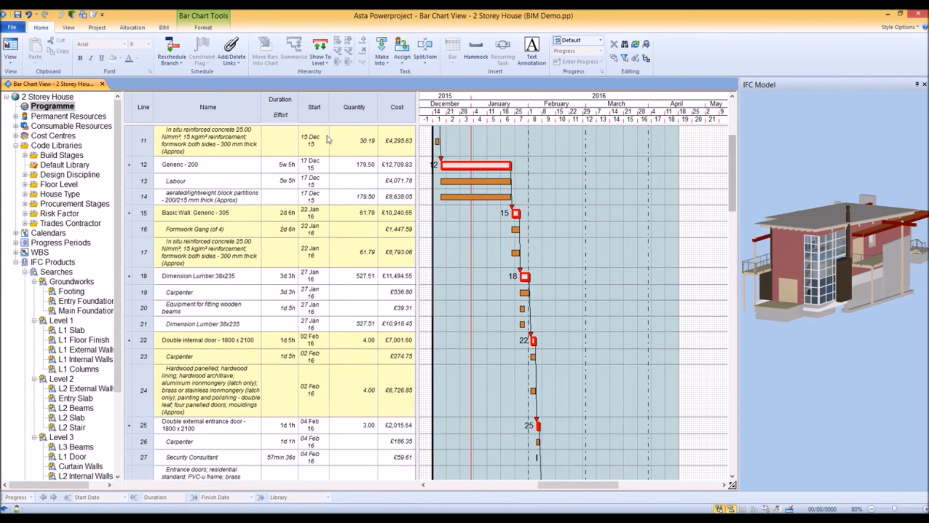
click(287, 168)
click(285, 183)
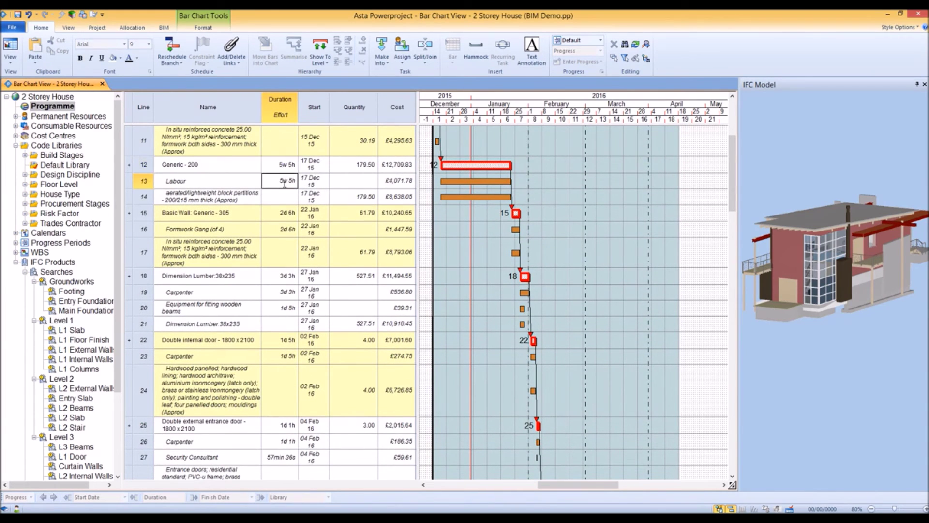